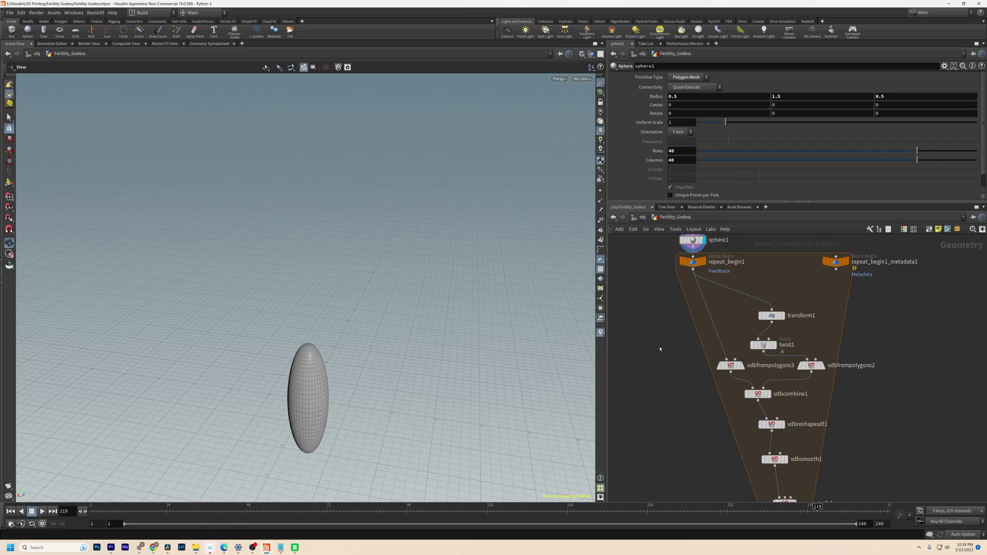
Display the output of transform1 and twist1 in turn to review how the ellipsoid is moved and twisted
mouse_move(694, 240)
left_click(778, 316)
mouse_move(779, 318)
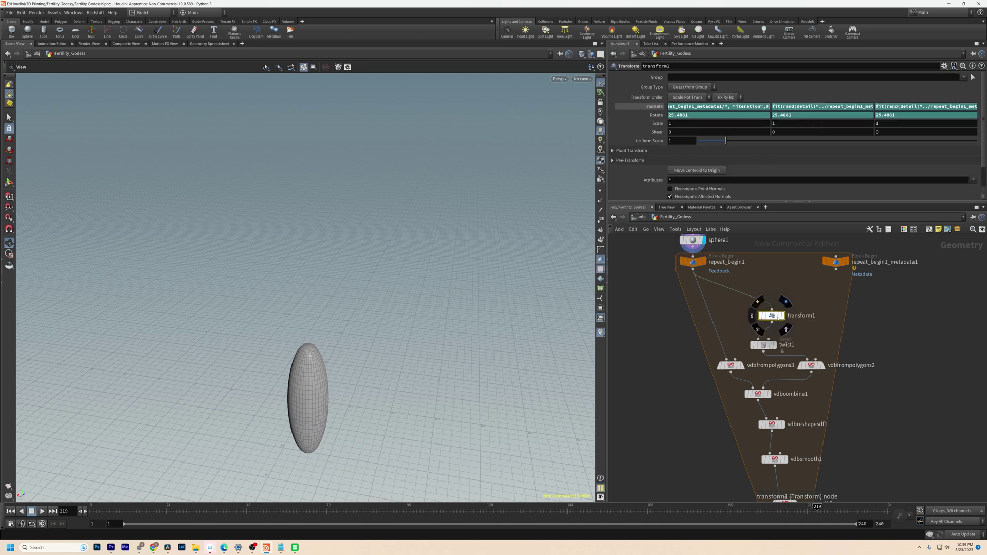
left_click(788, 304)
mouse_move(766, 351)
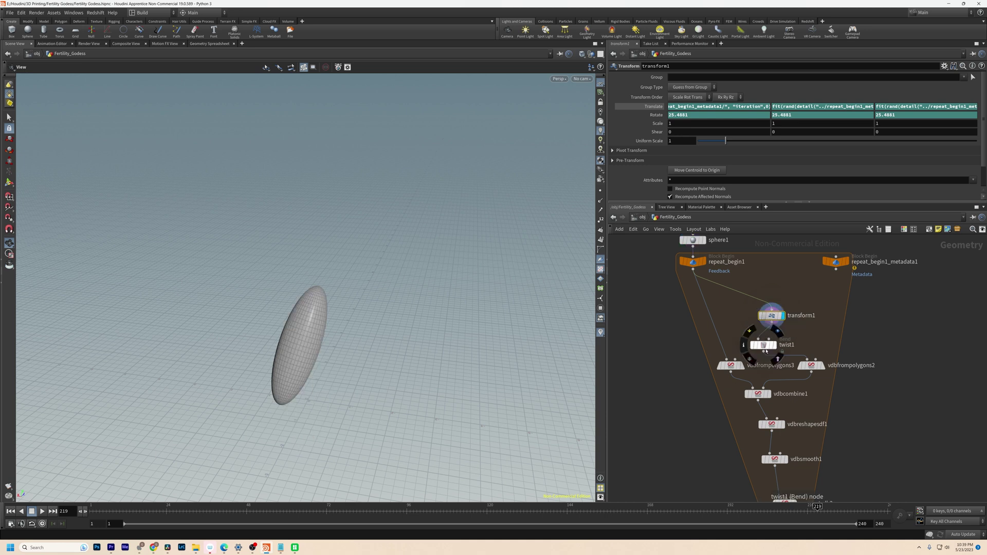
left_click(764, 346)
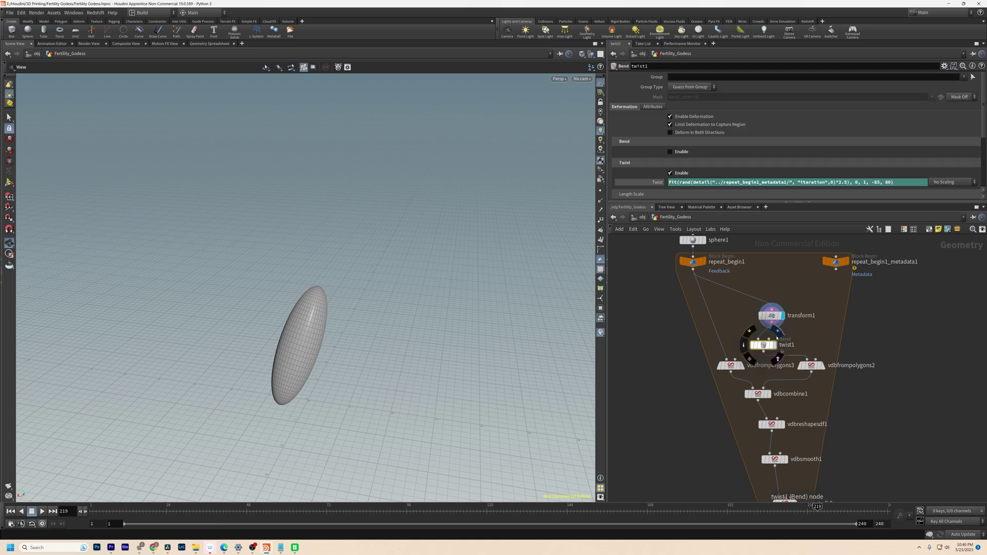
left_click(780, 334)
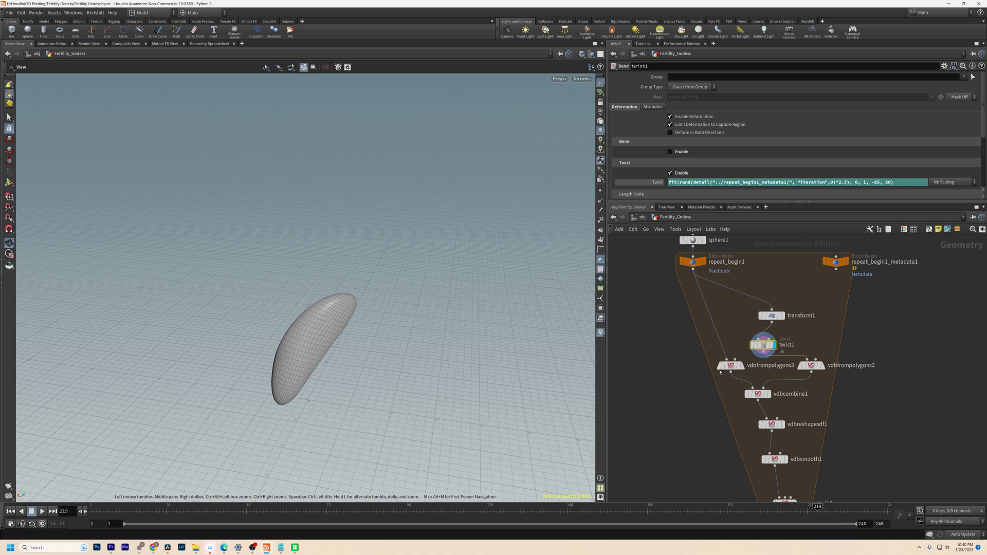
Display vdbfrompolygons2, vdbfrompolygons3 and vdbcombine1 in turn to review how the two volumes are combined
mouse_move(720, 371)
left_click(813, 366)
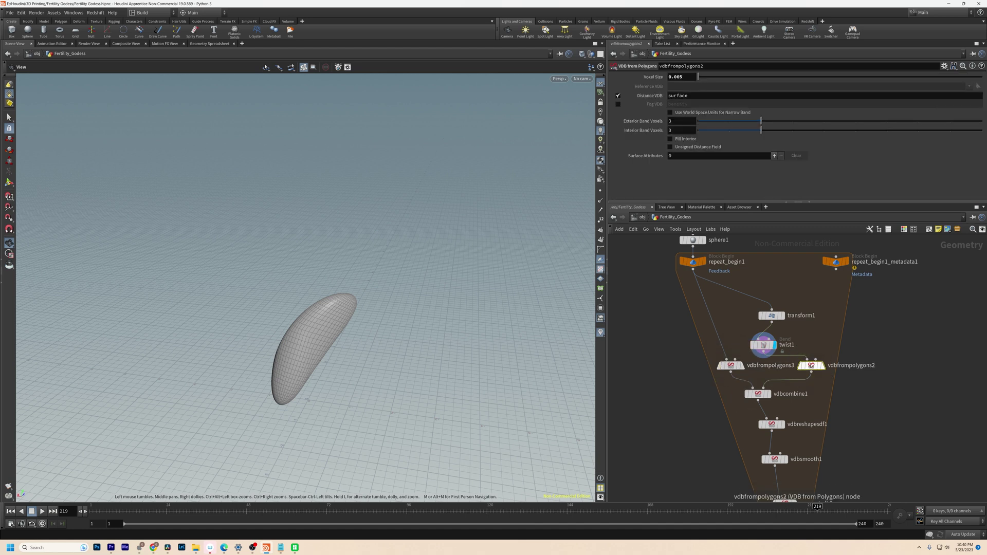
left_click(825, 351)
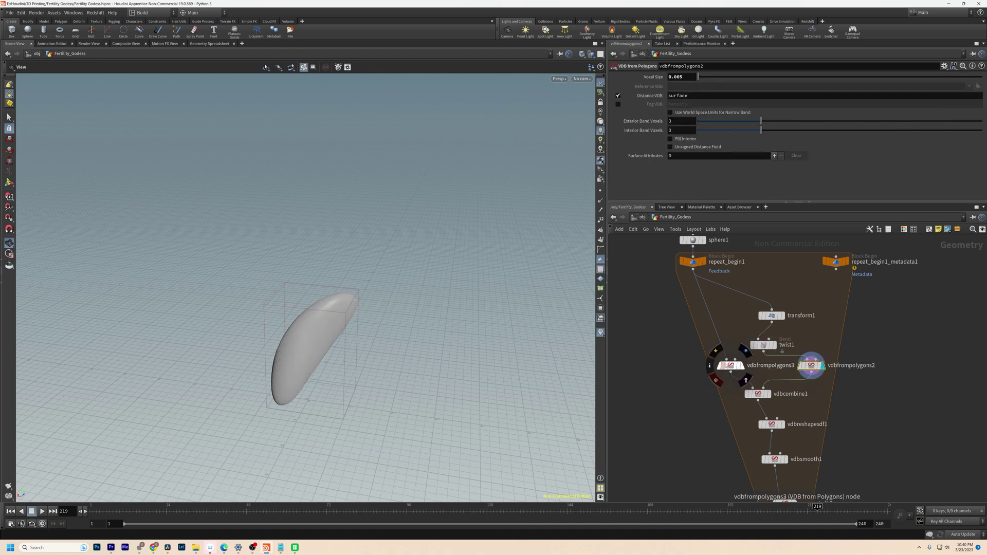
left_click(730, 366)
left_click(745, 351)
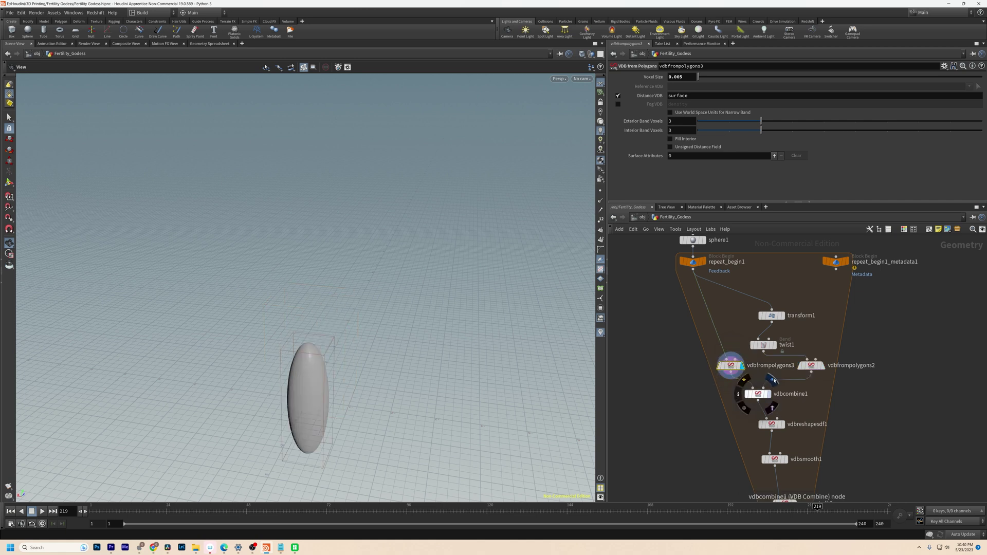
left_click(774, 379)
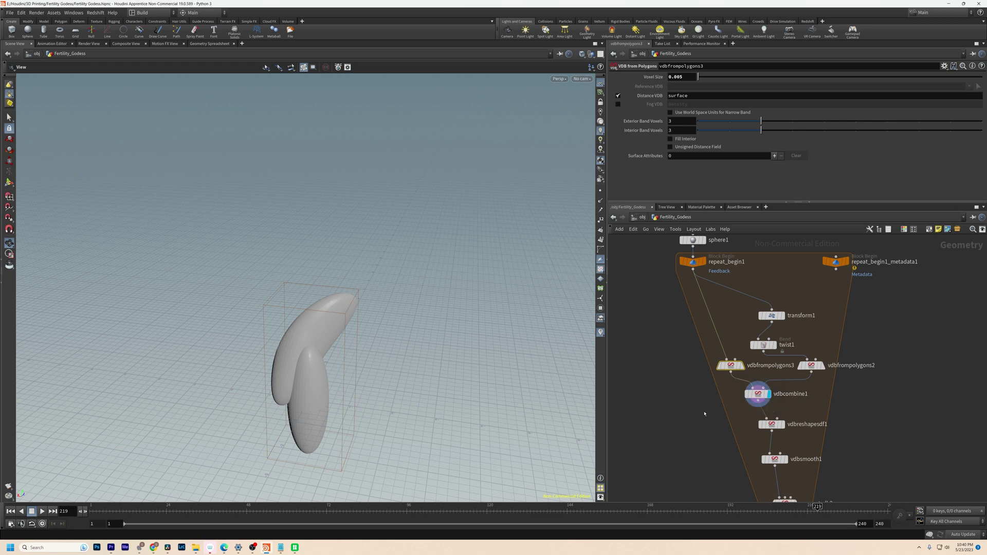
Display vdbreshapesdf1, vdbsmooth1 and convertvdb2 in turn to review the reshaping, smoothing and polygon conversion
scroll(675, 367, "down", 3)
mouse_move(758, 355)
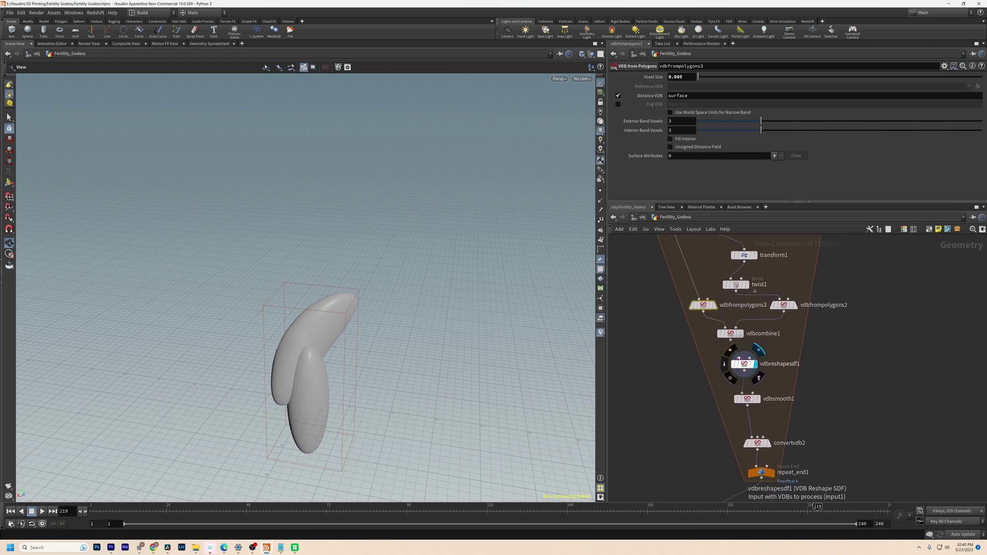
left_click(759, 351)
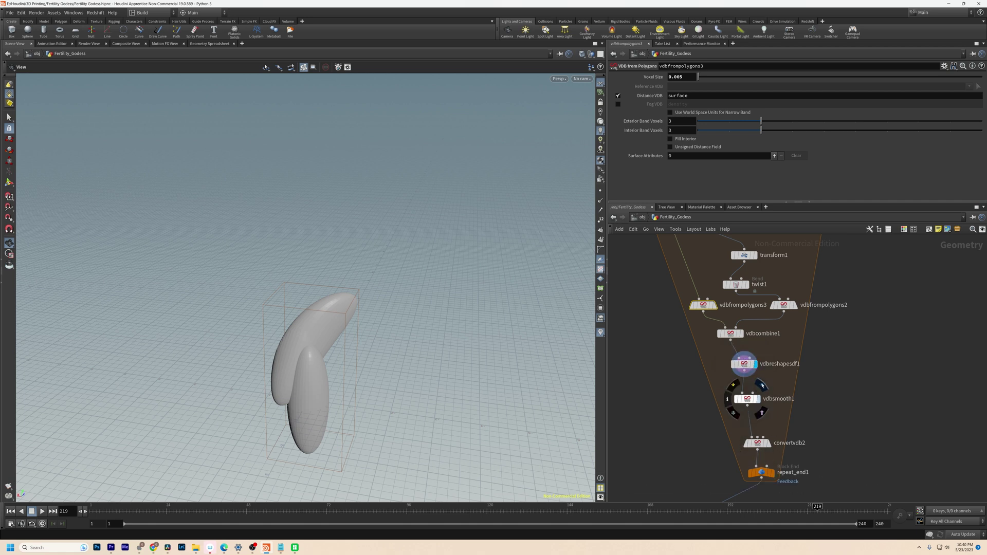
left_click(761, 386)
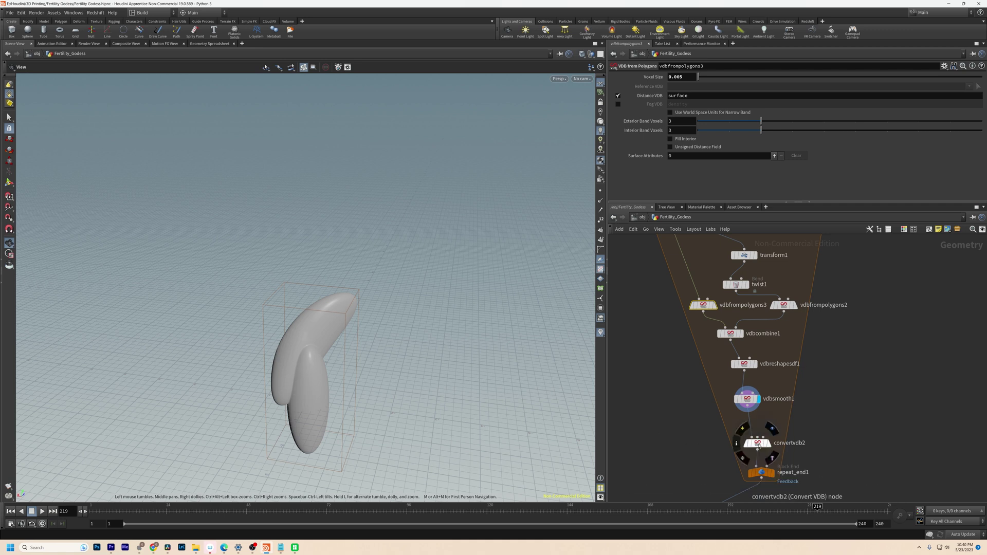
left_click(772, 430)
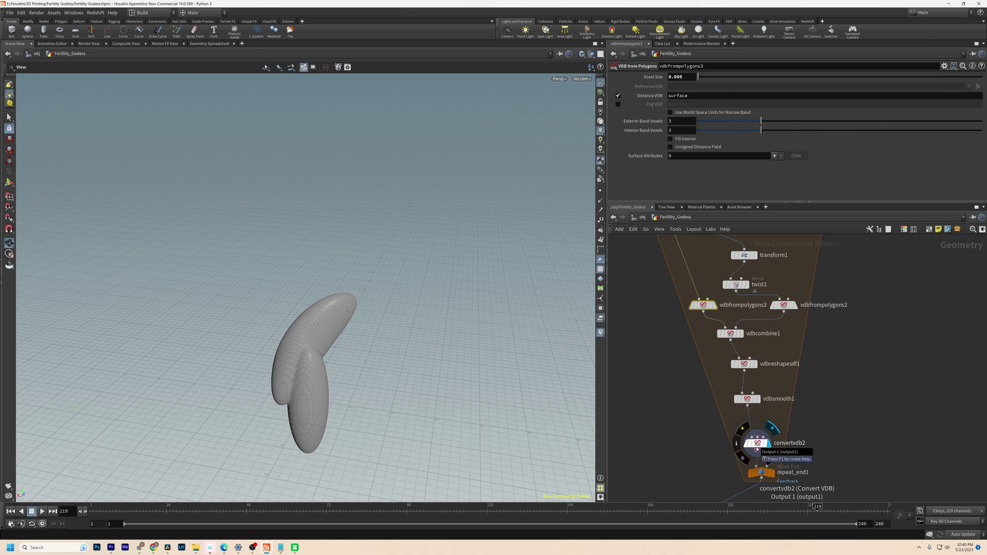
key("h")
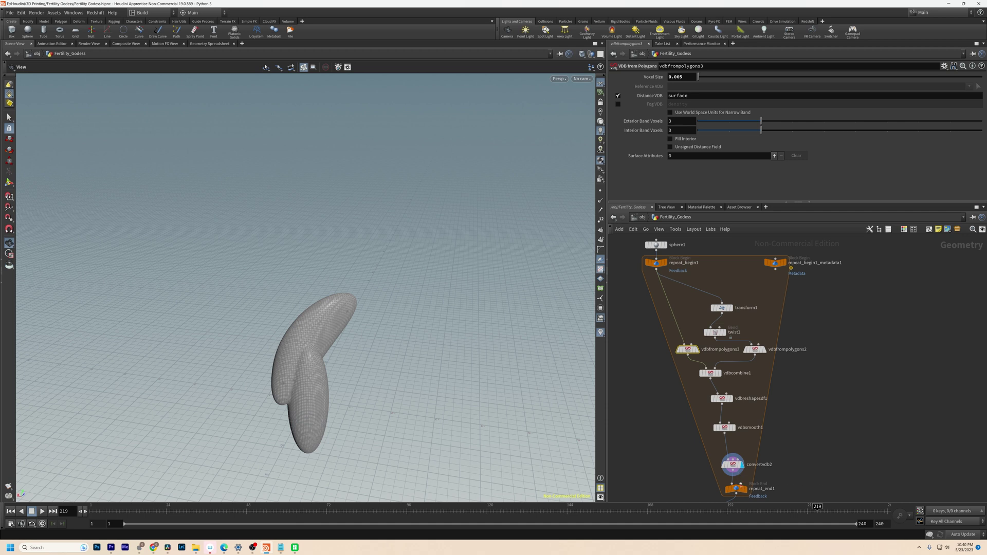
Display the repeat_end1 loop output and raise its iterations to 1 and 2
left_click(737, 489)
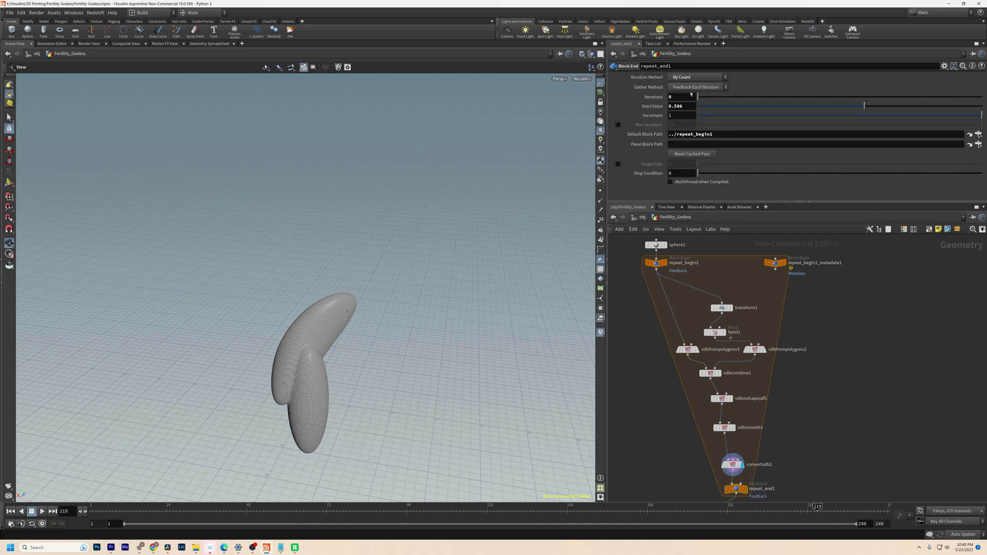
middle_click_drag(800, 447, 743, 433)
scroll(718, 425, "down", 3)
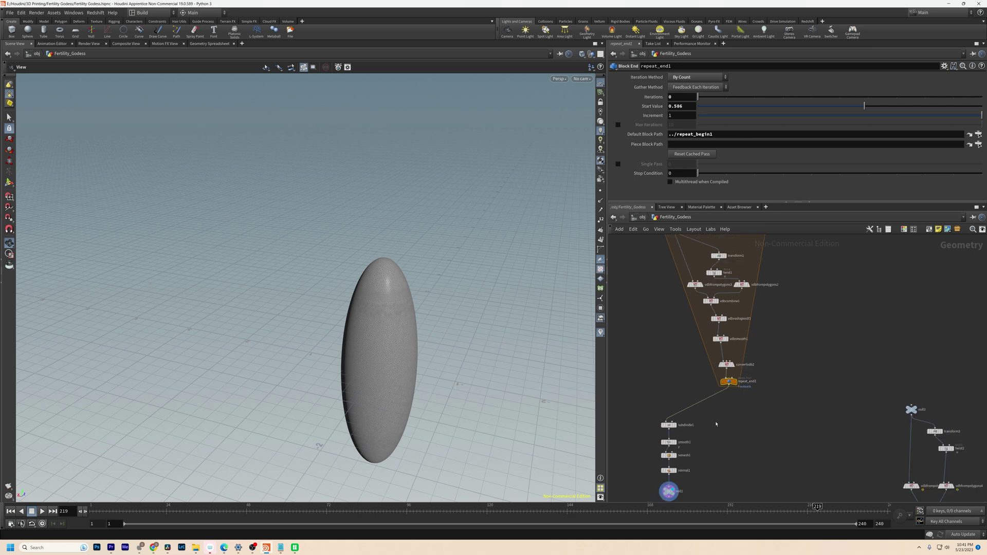
middle_click_drag(734, 415, 732, 459)
left_click(737, 420)
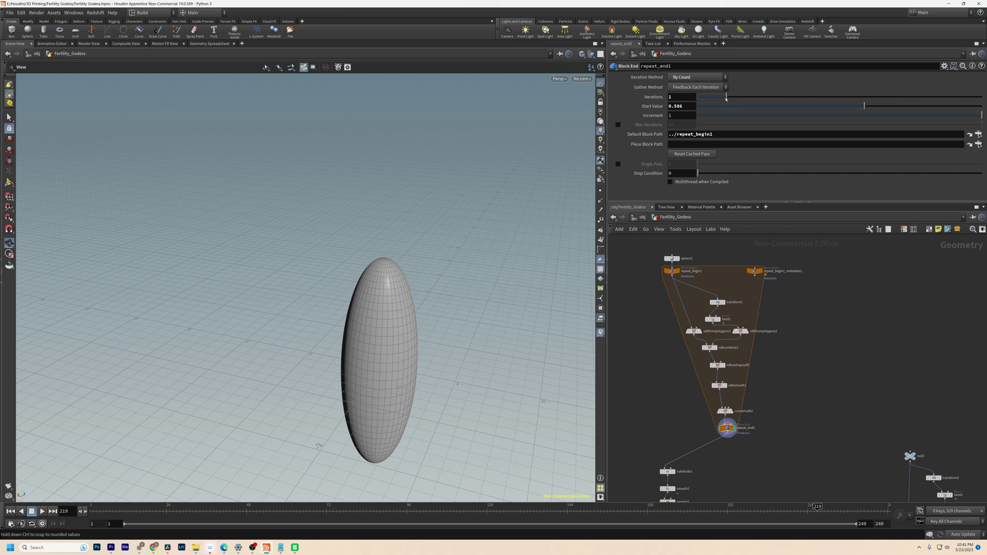
left_click_drag(422, 309, 390, 319)
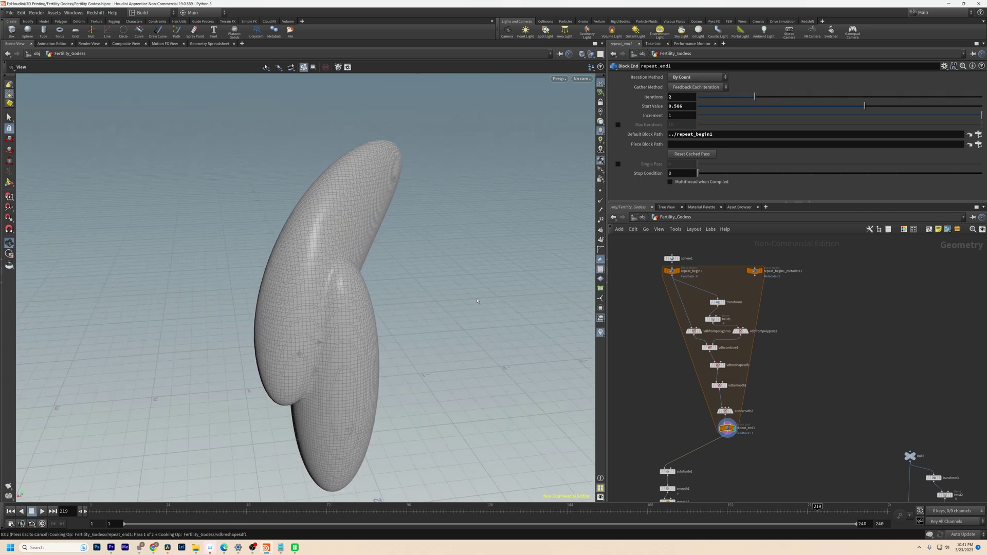
left_click_drag(478, 301, 376, 305)
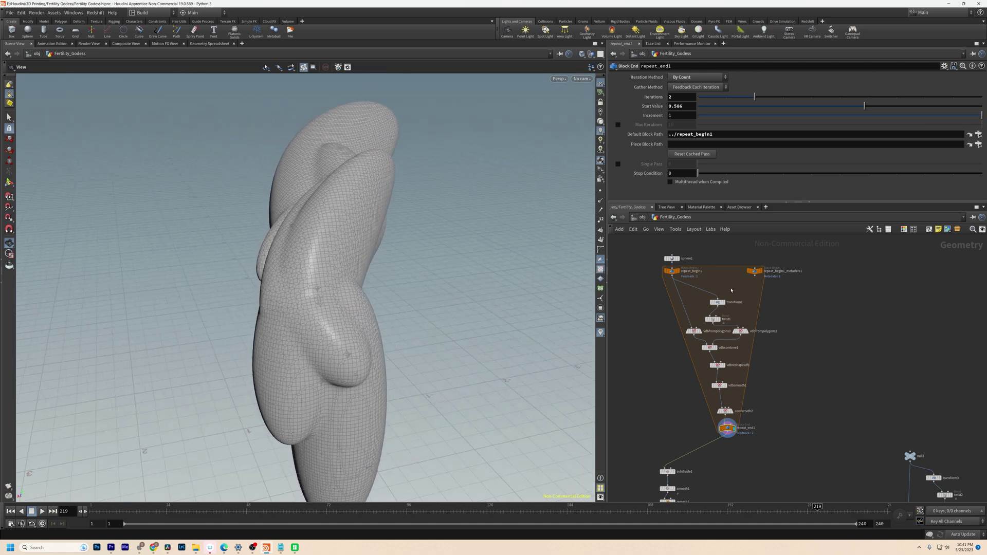
Examine the iteration-driven expressions on transform1 and twist1 alongside the looped shape
scroll(756, 274, "up", 3)
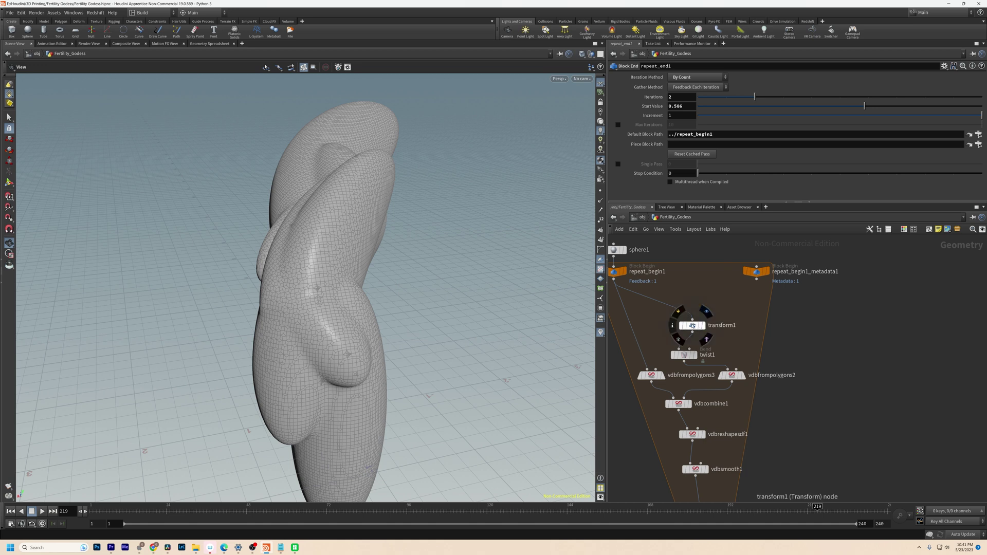
left_click(692, 326)
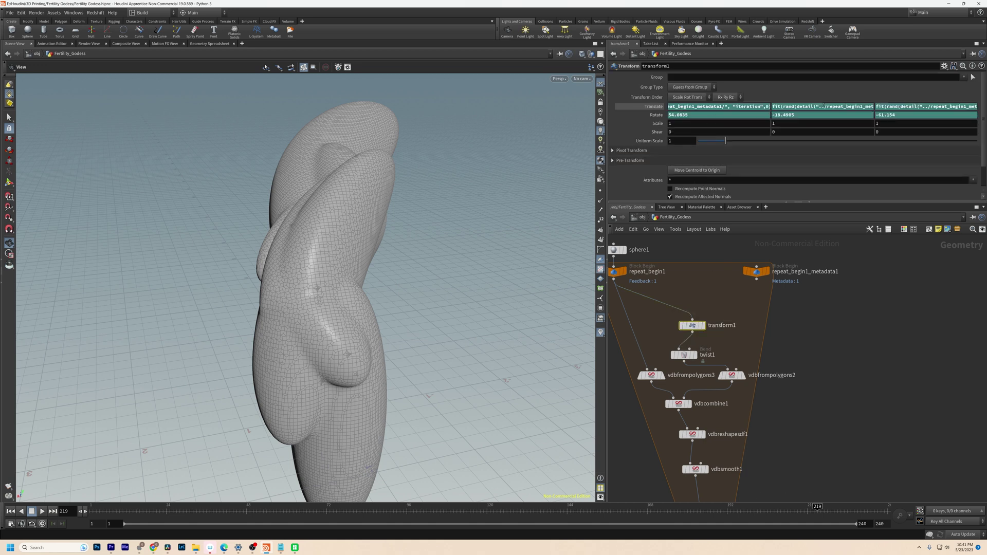
left_click(685, 354)
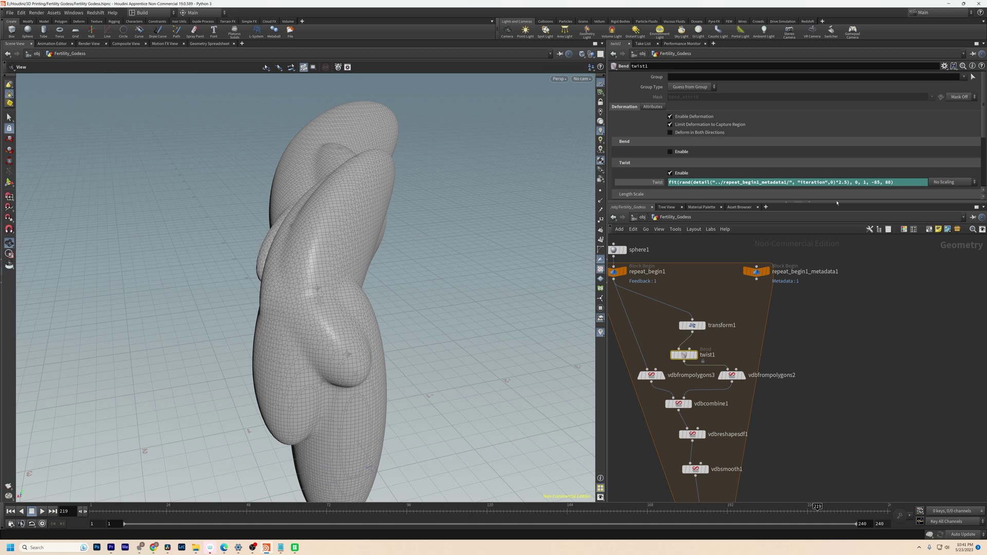
scroll(745, 421, "down", 3)
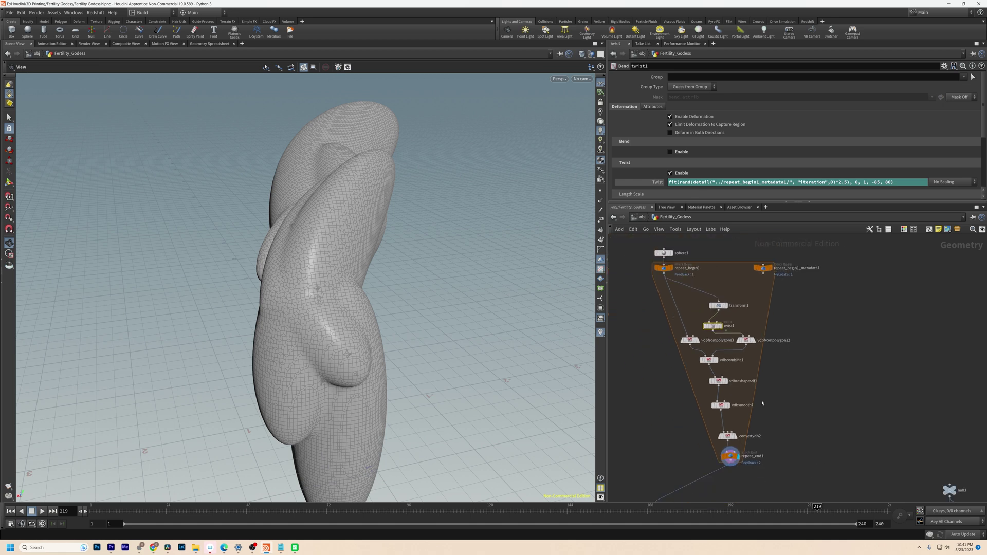
left_click_drag(288, 334, 355, 334)
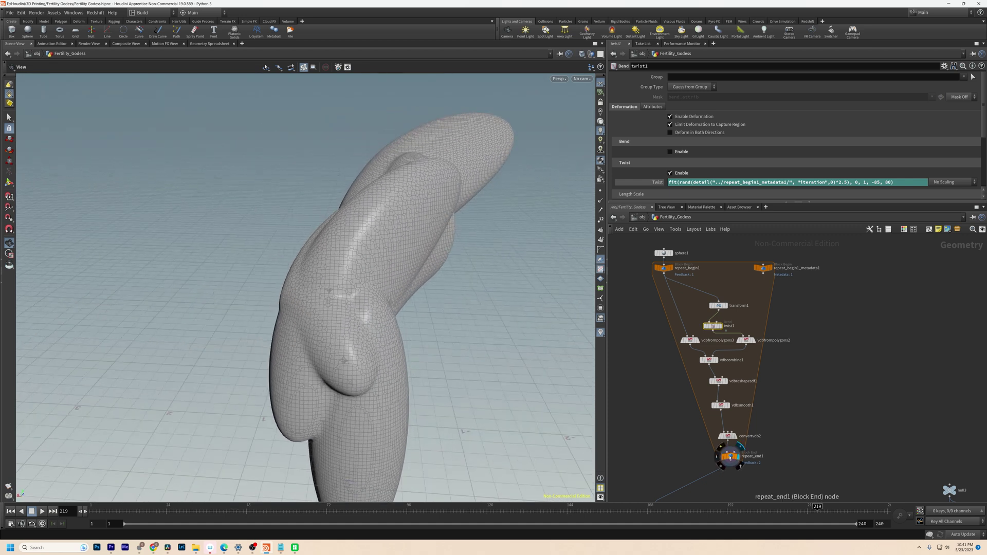
Raise the iterations of repeat_end1 to 3 and 4, examining the sculpture from different angles
left_click(730, 457)
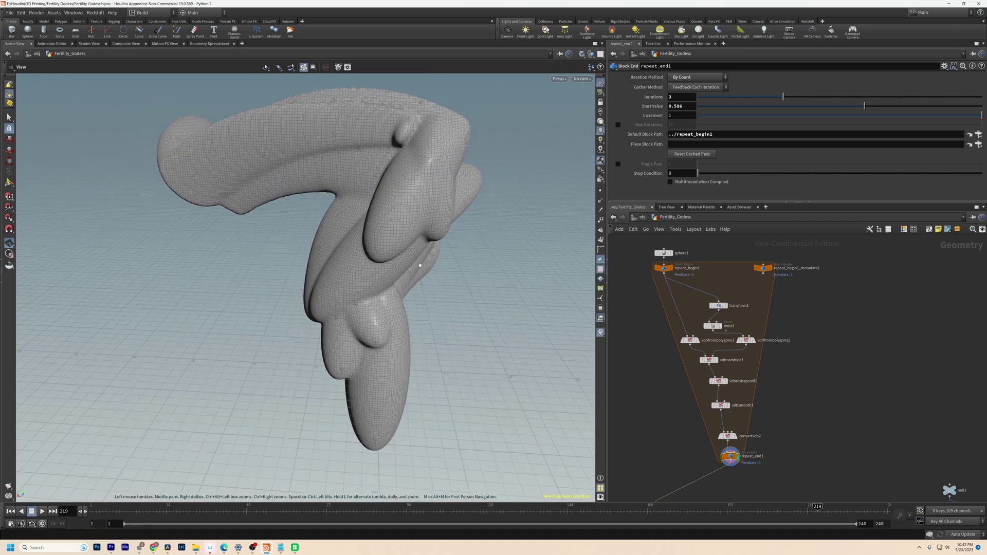
left_click_drag(412, 268, 535, 252)
left_click(810, 96)
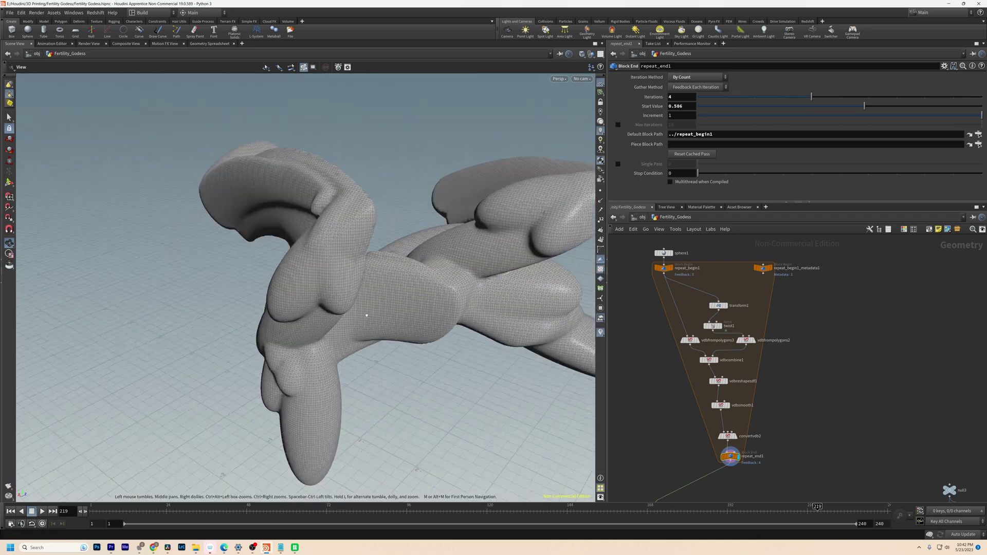
left_click_drag(391, 257, 441, 310)
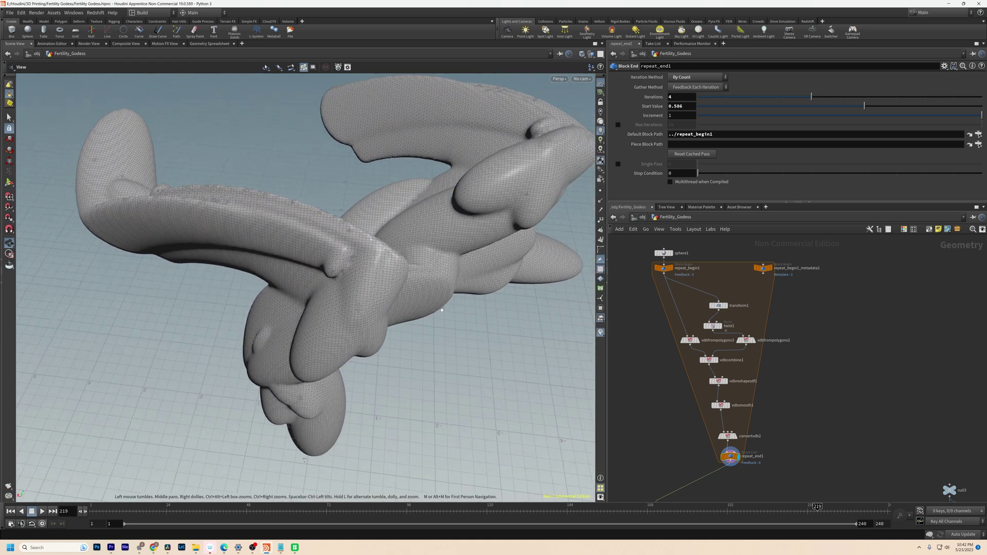
left_click_drag(422, 237, 481, 263)
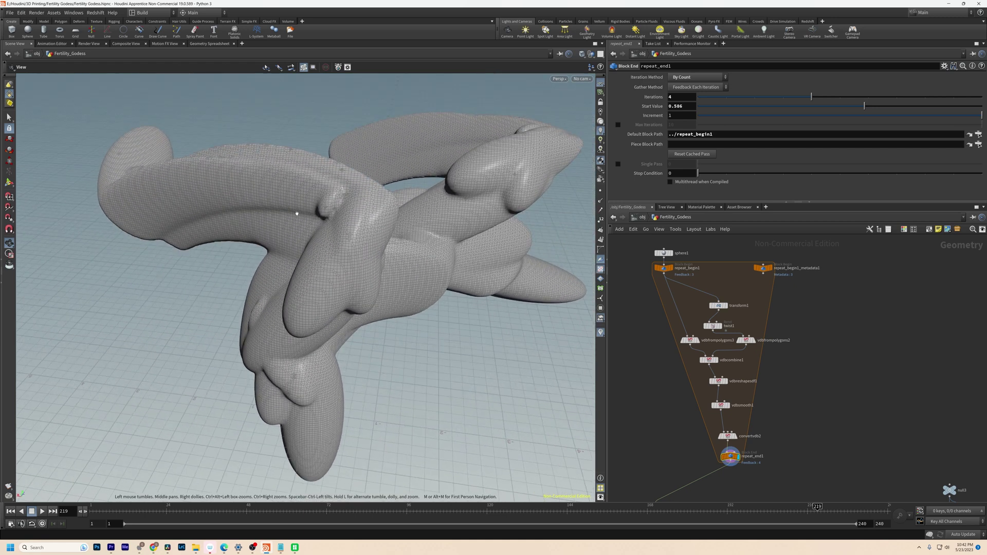
left_click_drag(365, 269, 307, 208)
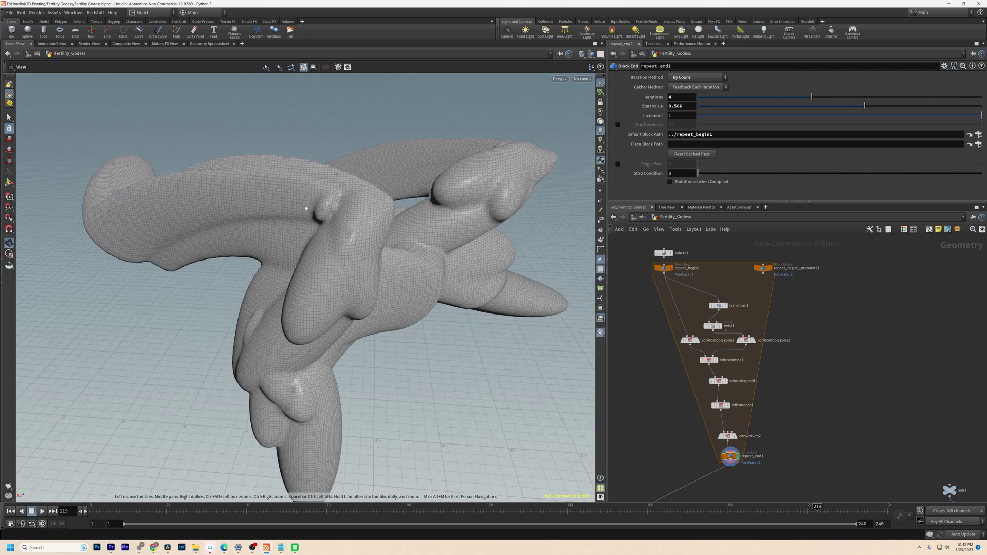
left_click_drag(315, 337, 293, 319)
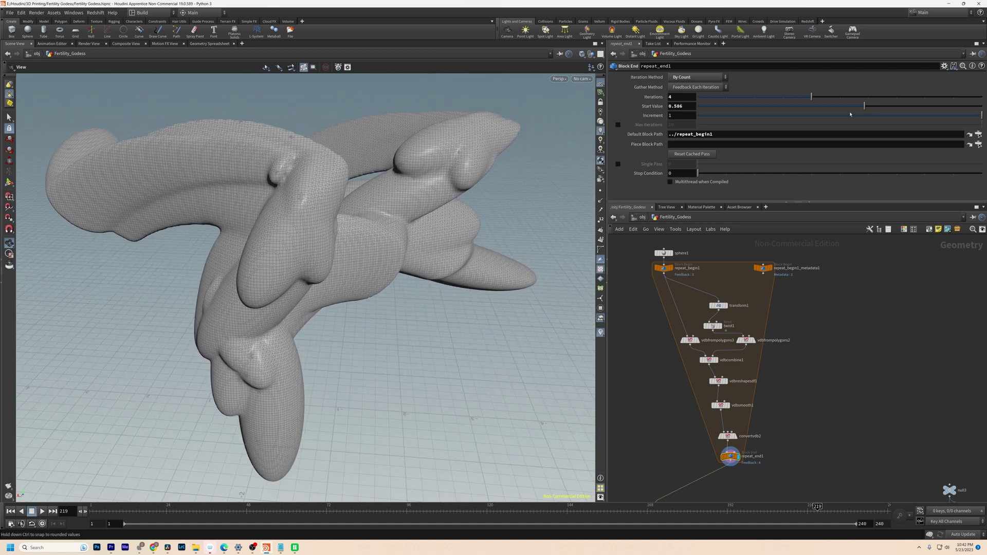
Increase the iterations of repeat_end1 beyond 4 in two further increments to grow the sculpture
left_click(840, 97)
left_click_drag(401, 288, 230, 302)
left_click(868, 97)
left_click_drag(392, 302, 335, 297)
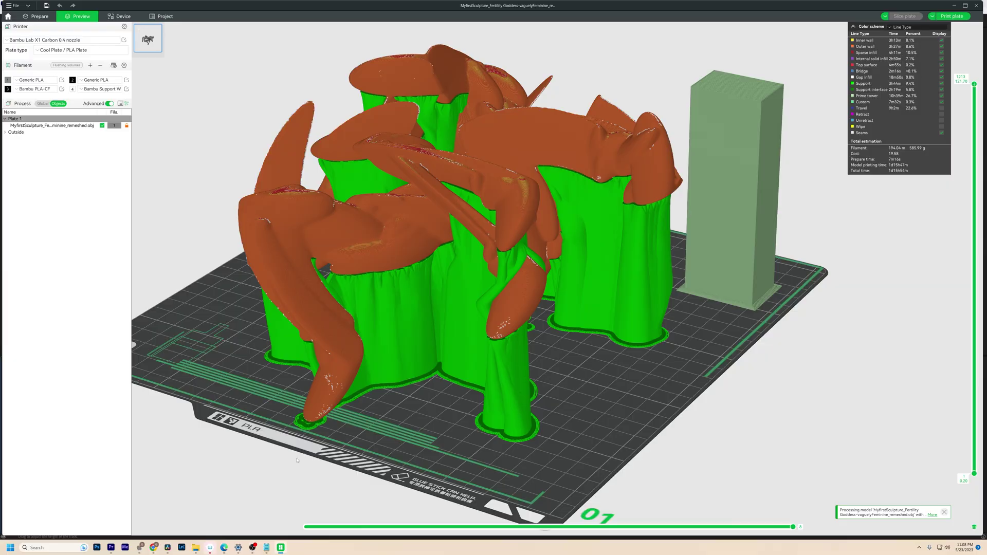
Examine the sliced sculpture and its supports in the Bambu slicer preview, lowering the visible layers to 1009
left_click_drag(524, 363, 568, 362)
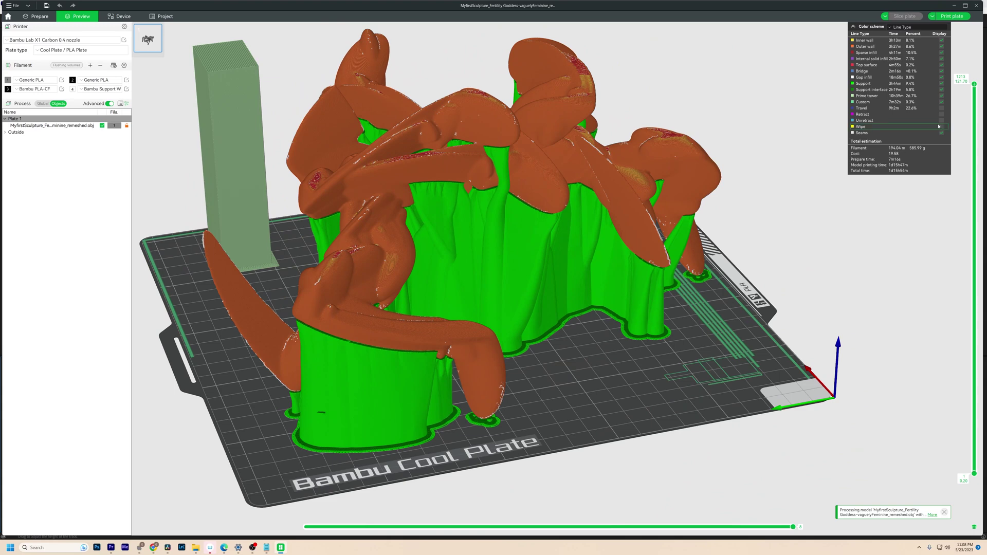
left_click_drag(941, 139, 642, 184)
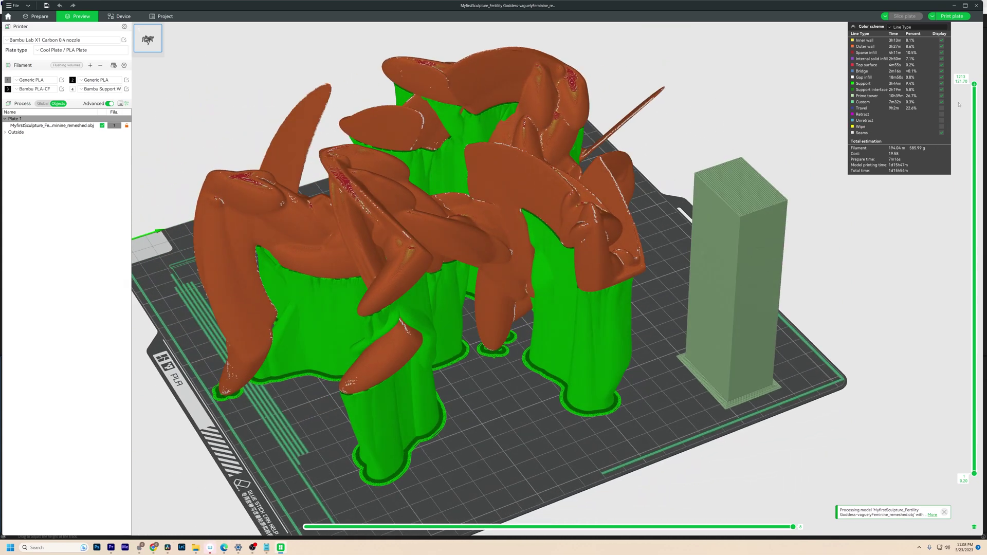
left_click_drag(975, 91, 976, 163)
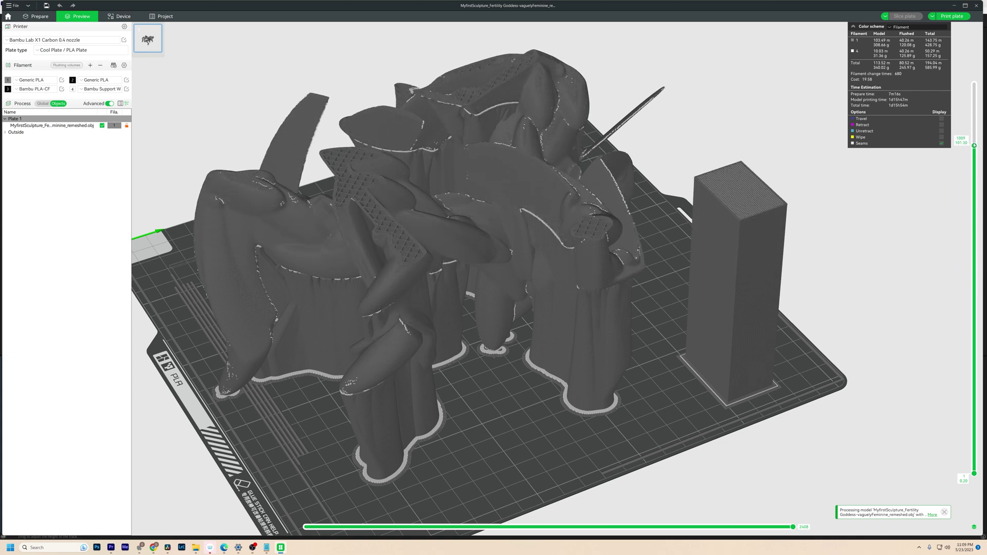